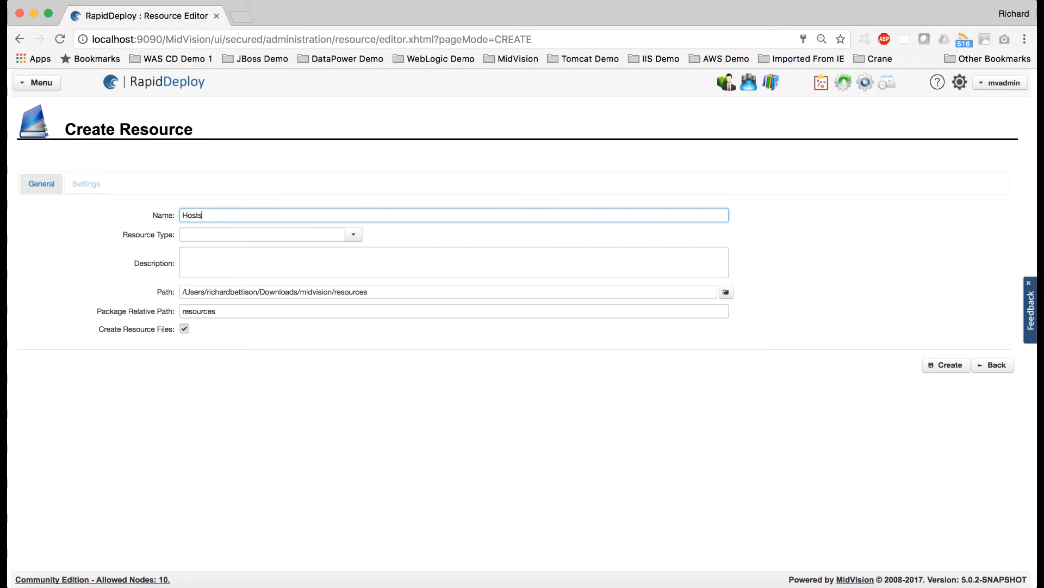
# Create the Hosts resource as a Local File Library (v4.2.0) with the description "/etc/hosts".
pyautogui.click(354, 239)
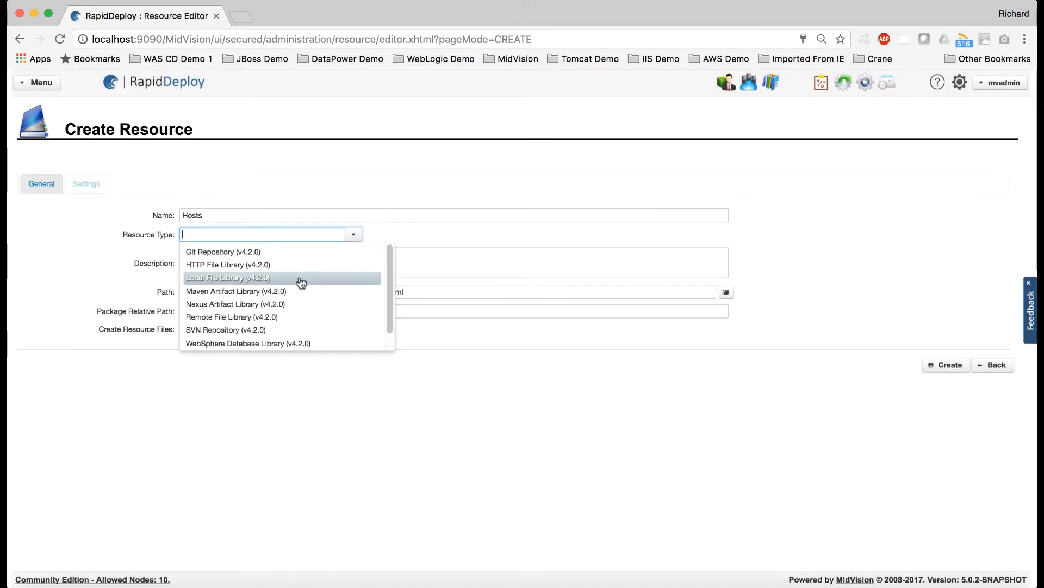
pyautogui.click(300, 283)
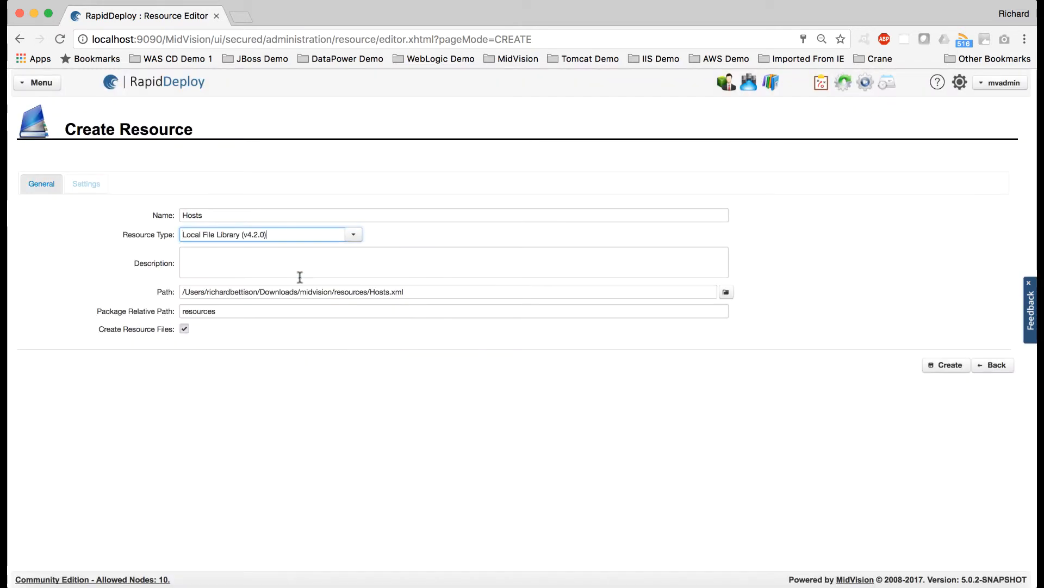
pyautogui.click(236, 261)
pyautogui.write('/et')
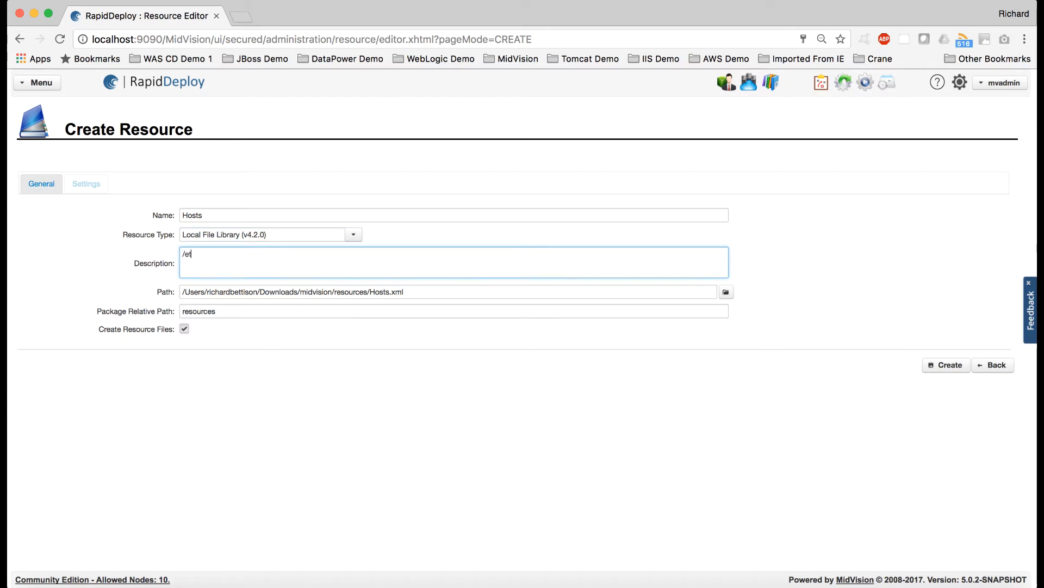
pyautogui.write('c/hosts')
pyautogui.click(943, 368)
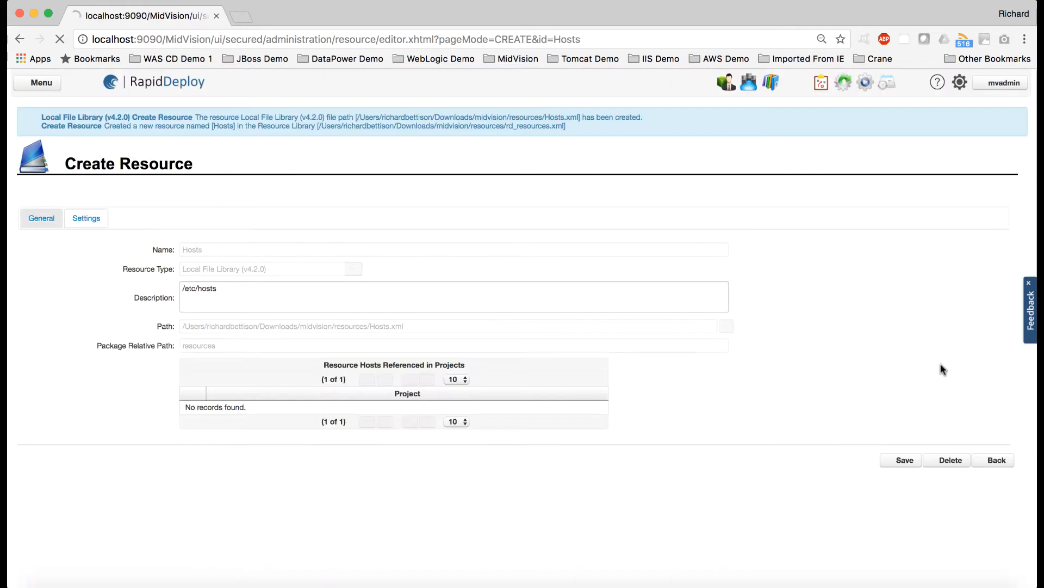
# Set the File Path in the Hosts resource's library settings to /etc/hosts.
pyautogui.click(87, 220)
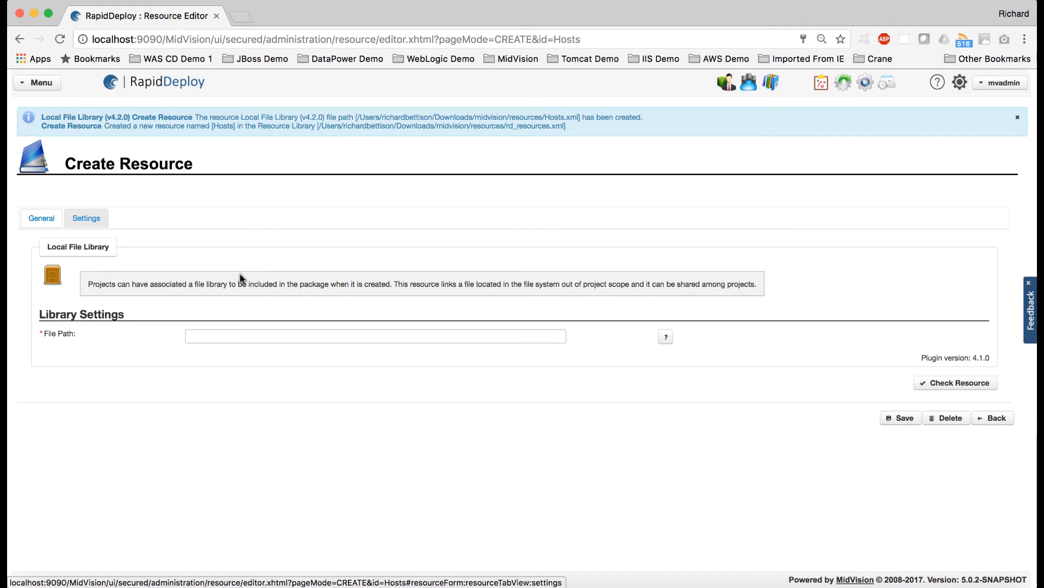
pyautogui.click(224, 335)
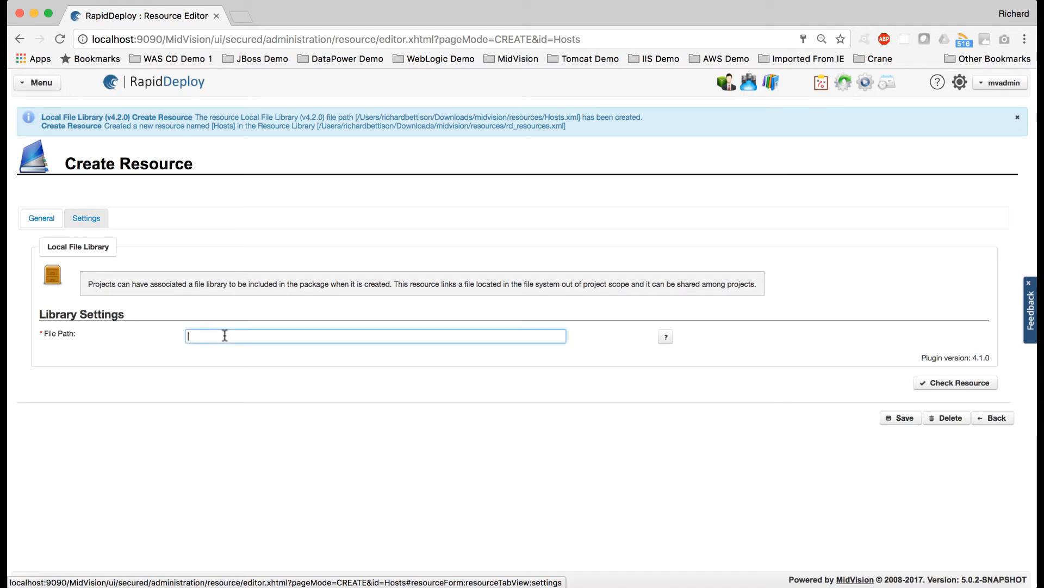
pyautogui.write('/etyc/hosts')
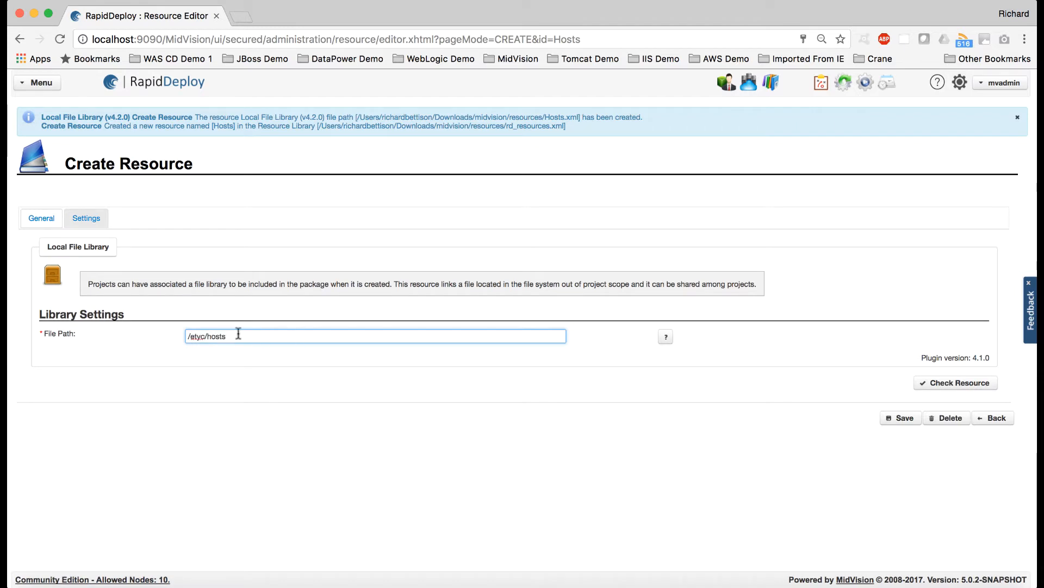
pyautogui.click(204, 337)
pyautogui.press('BackSpace')
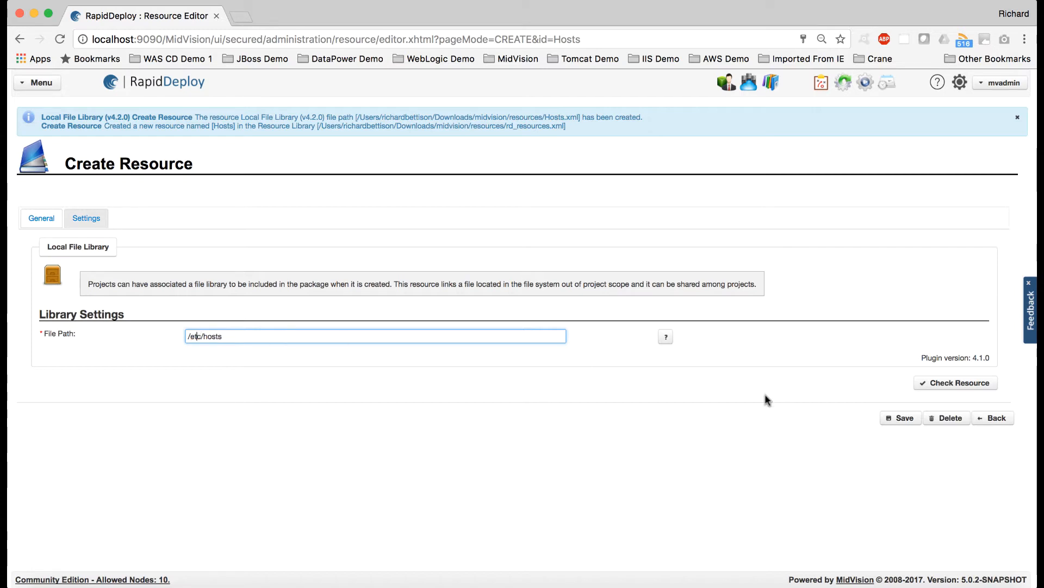
# Check the Hosts resource, save it and return to the resource libraries list.
pyautogui.click(946, 384)
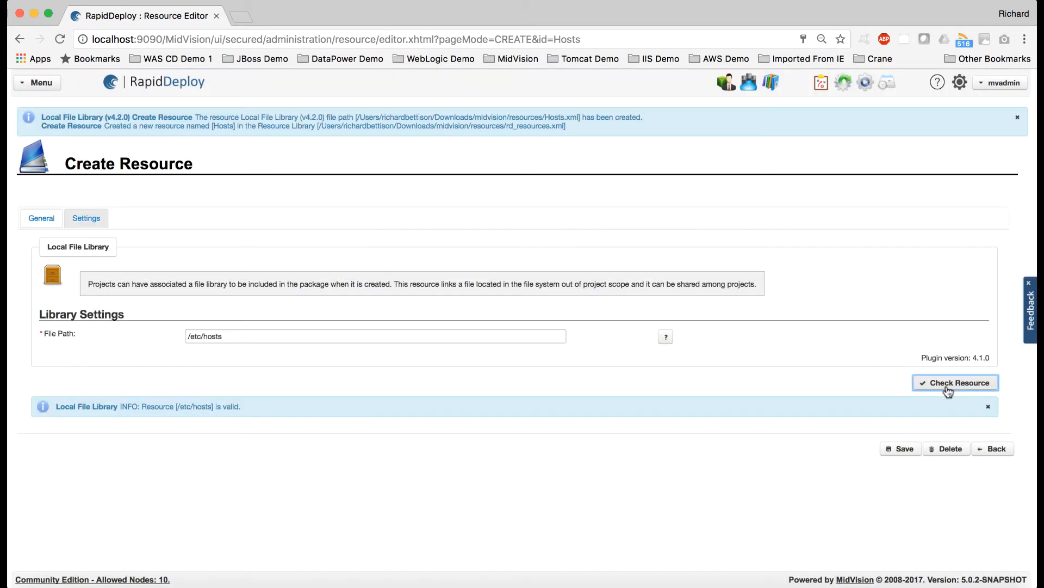
pyautogui.click(901, 449)
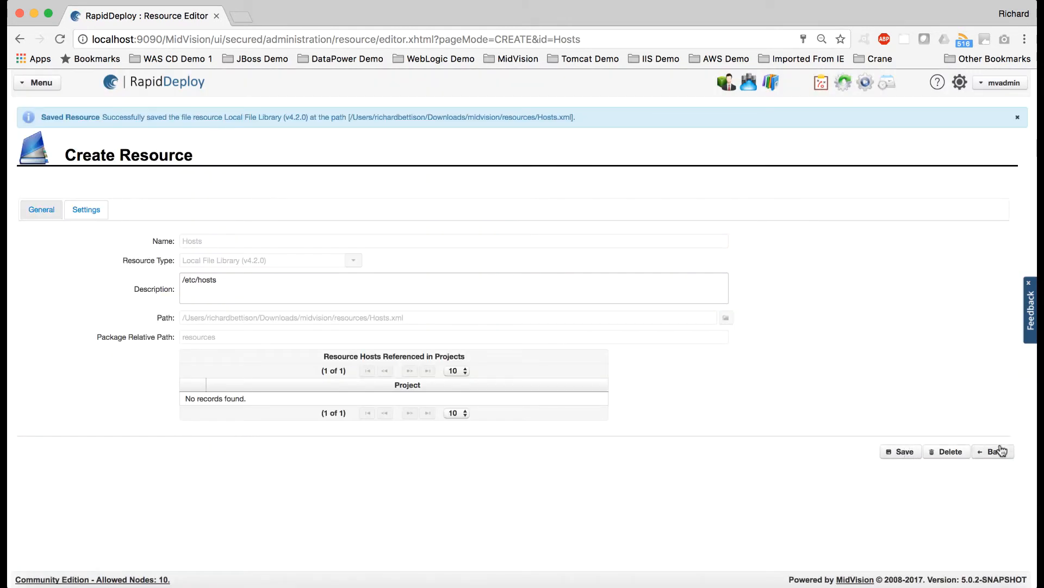
pyautogui.click(998, 451)
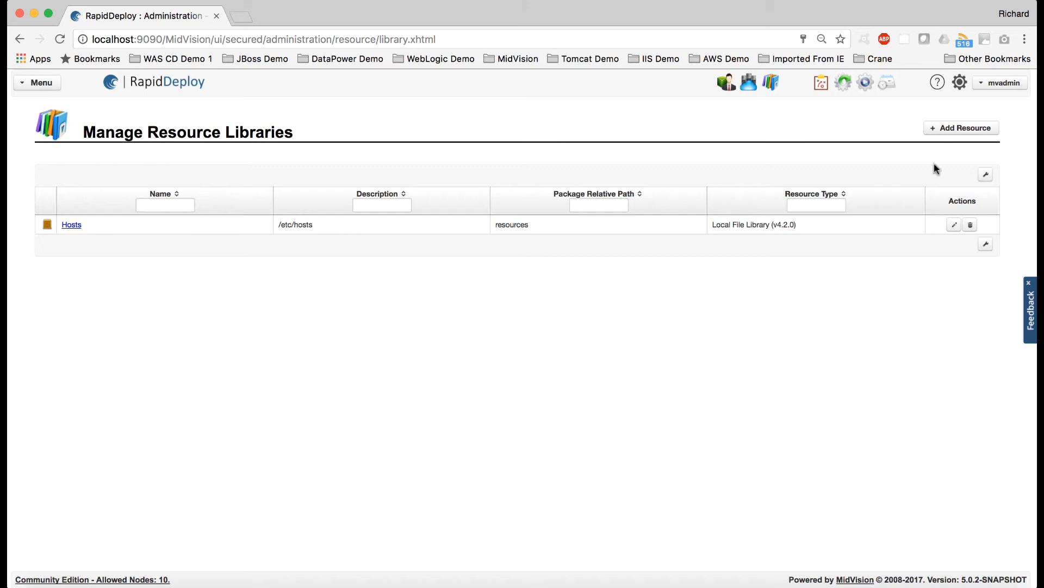
# Add a new resource named HelloWorld with the resource type HTTP File Library (v4.2.0).
pyautogui.click(955, 130)
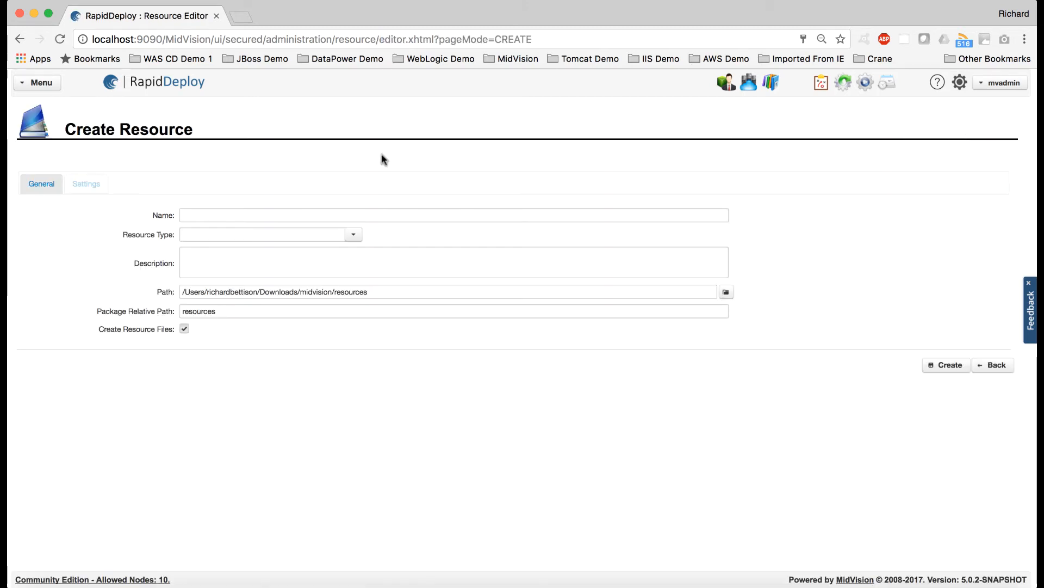
pyautogui.click(209, 217)
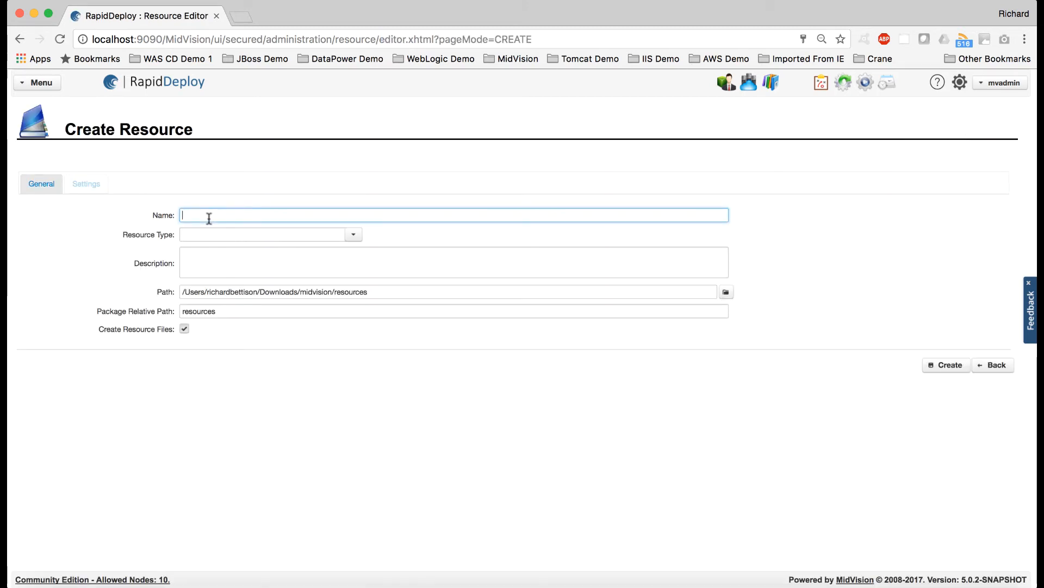
pyautogui.click(351, 233)
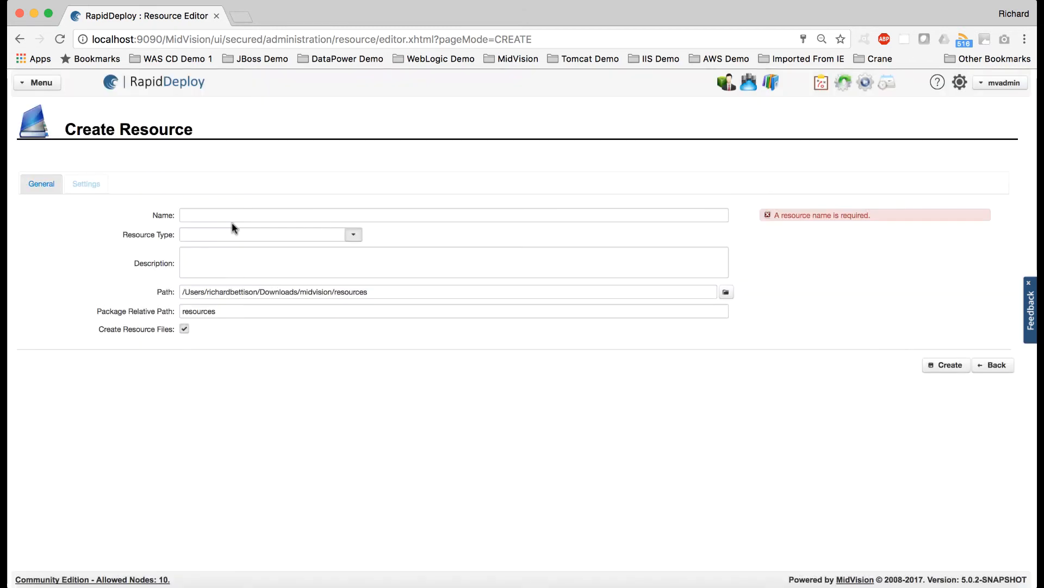
pyautogui.click(211, 216)
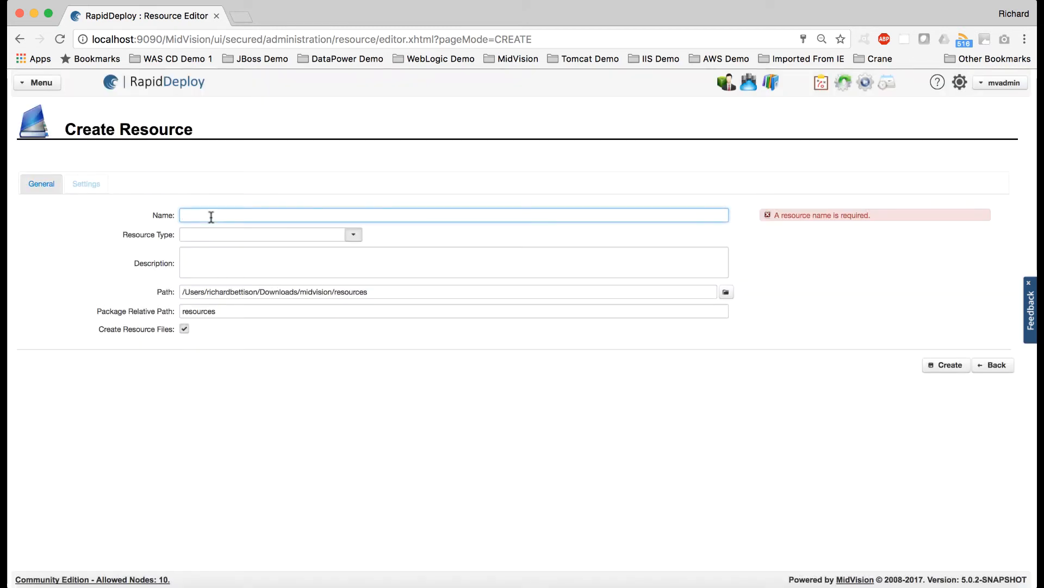
pyautogui.write('HelloWor')
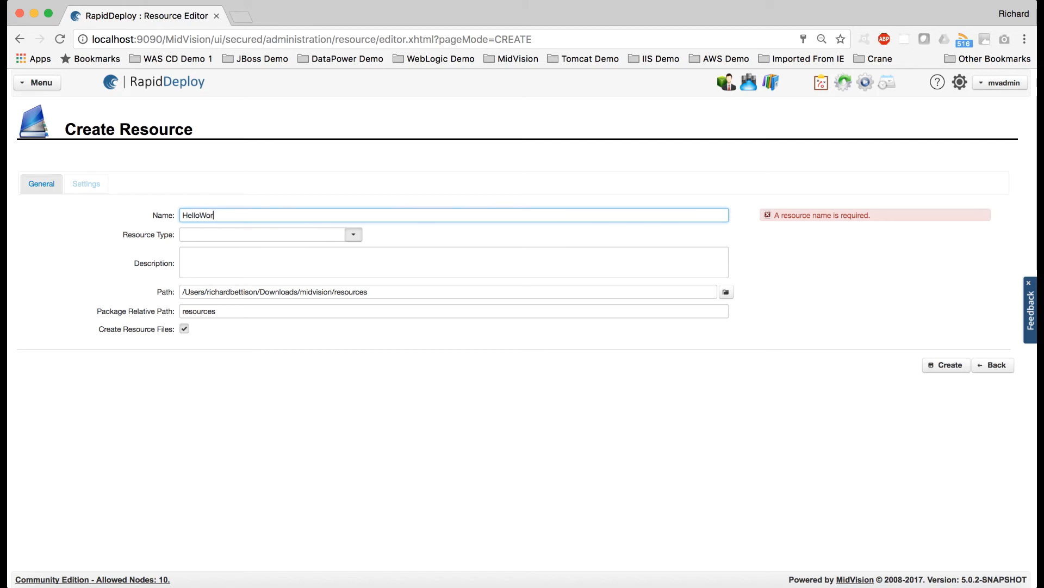
pyautogui.write('ld')
pyautogui.click(354, 235)
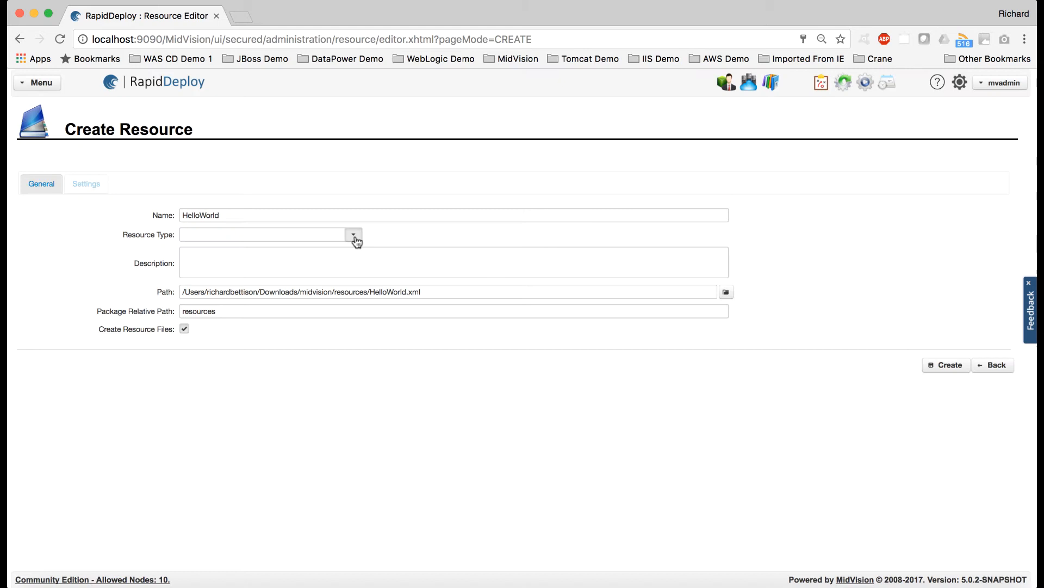
pyautogui.click(354, 235)
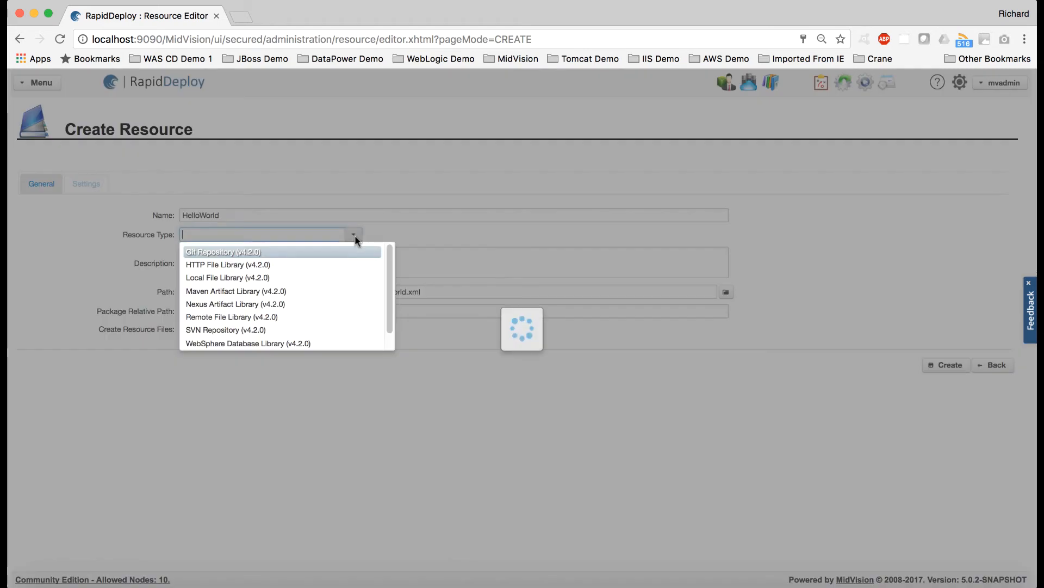
pyautogui.click(281, 265)
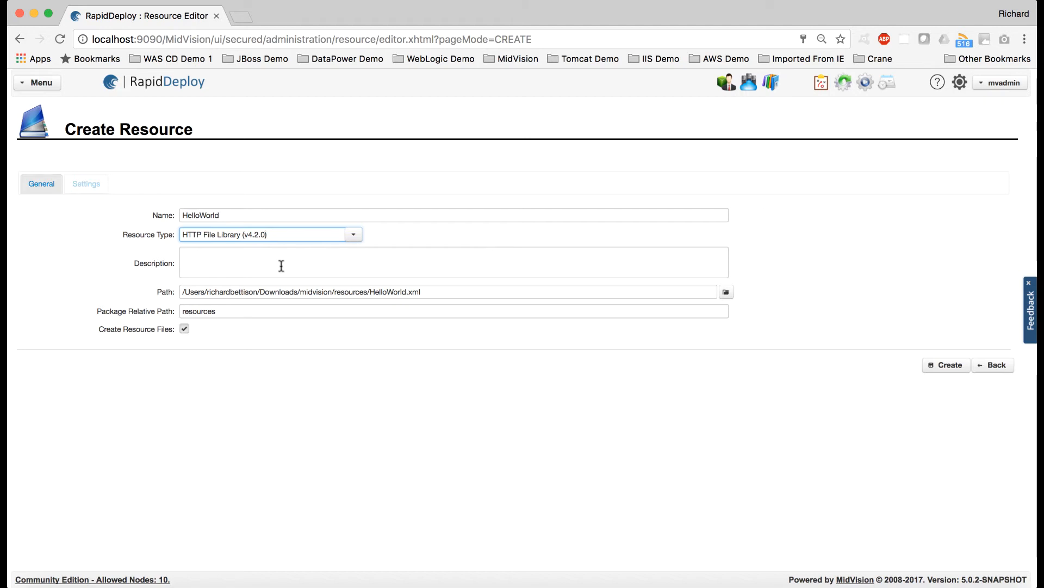
# Enter the description "Hello World Jar" and create the HelloWorld resource.
pyautogui.click(281, 265)
pyautogui.write('H')
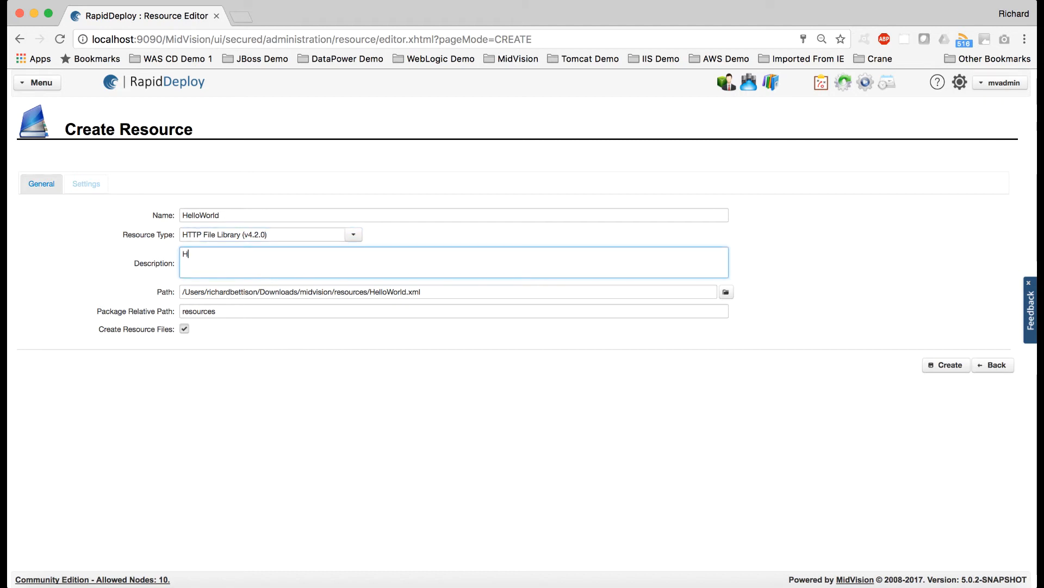
pyautogui.write('ello World Jar')
pyautogui.click(947, 365)
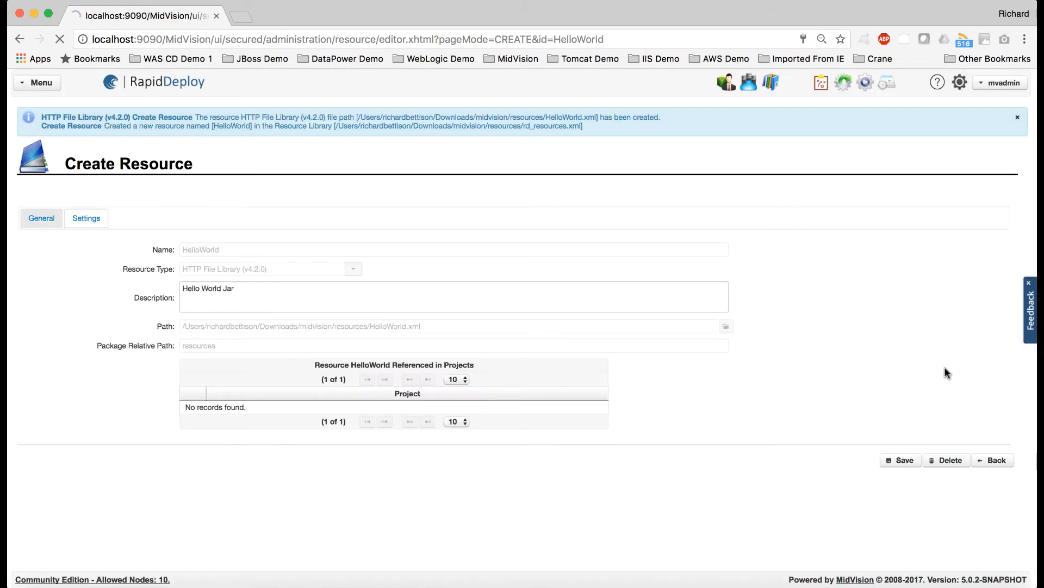
pyautogui.click(88, 219)
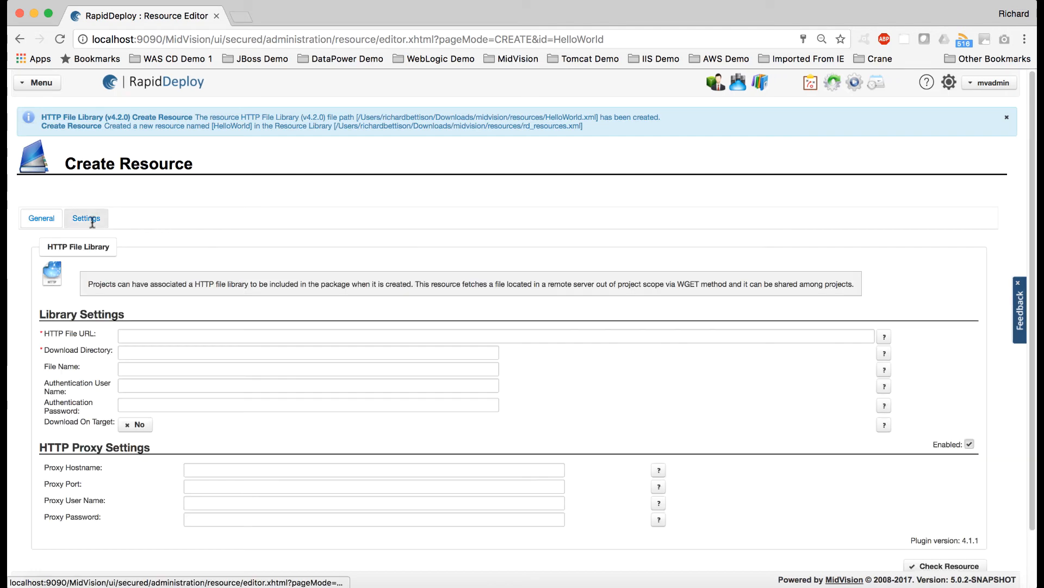
pyautogui.click(139, 337)
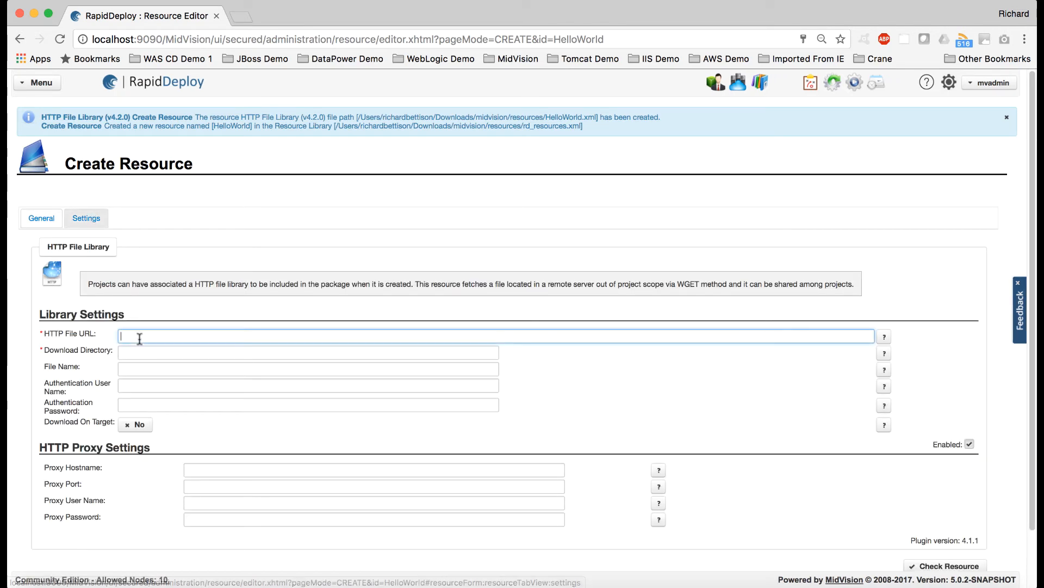
pyautogui.write('http://www.download.midvision.com/content/sites/Community_release/demo-projects/HelloWorld.jar')
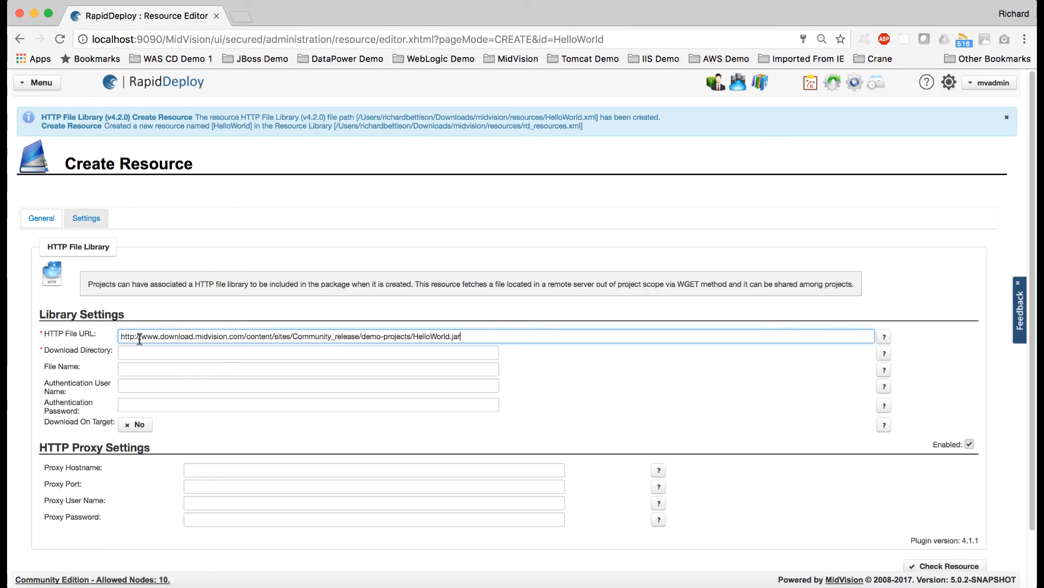
pyautogui.scroll(-3, 407, 350)
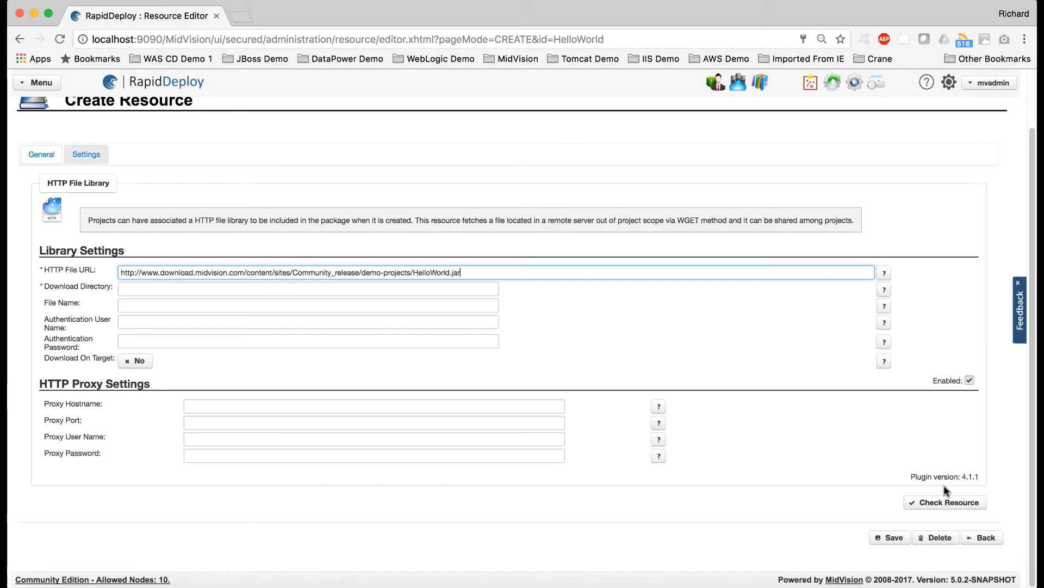
pyautogui.click(939, 501)
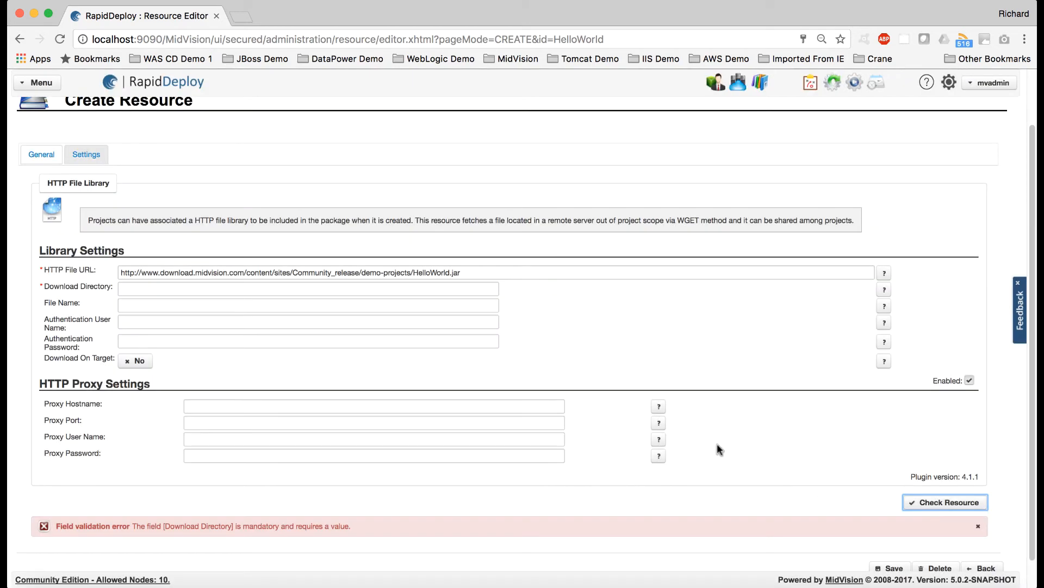
# Set the HelloWorld resource's Download Directory to /tmp and check the resource again.
pyautogui.scroll(3, 566, 375)
pyautogui.scroll(-3, 202, 355)
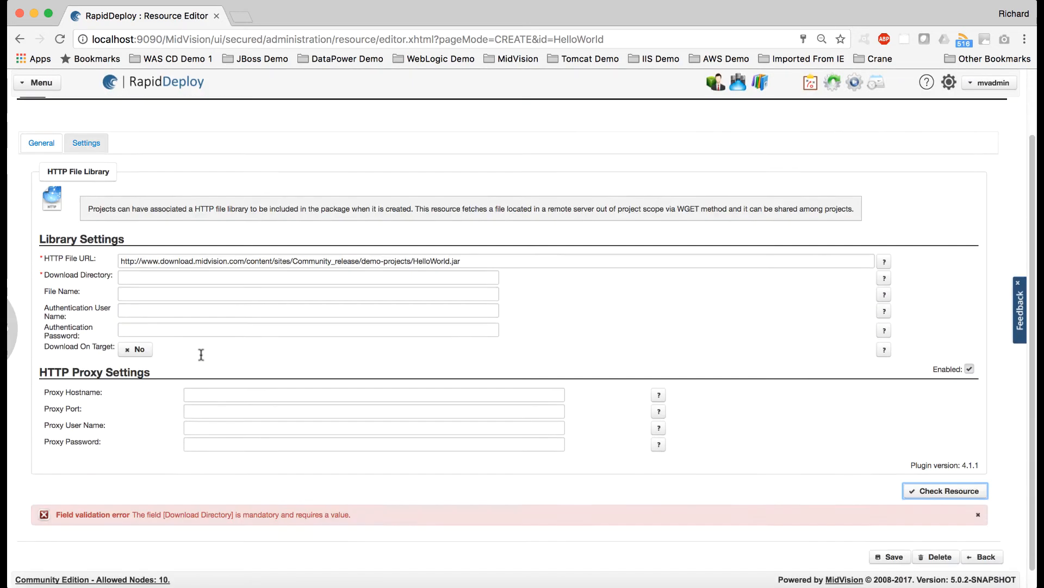
pyautogui.scroll(3, 201, 355)
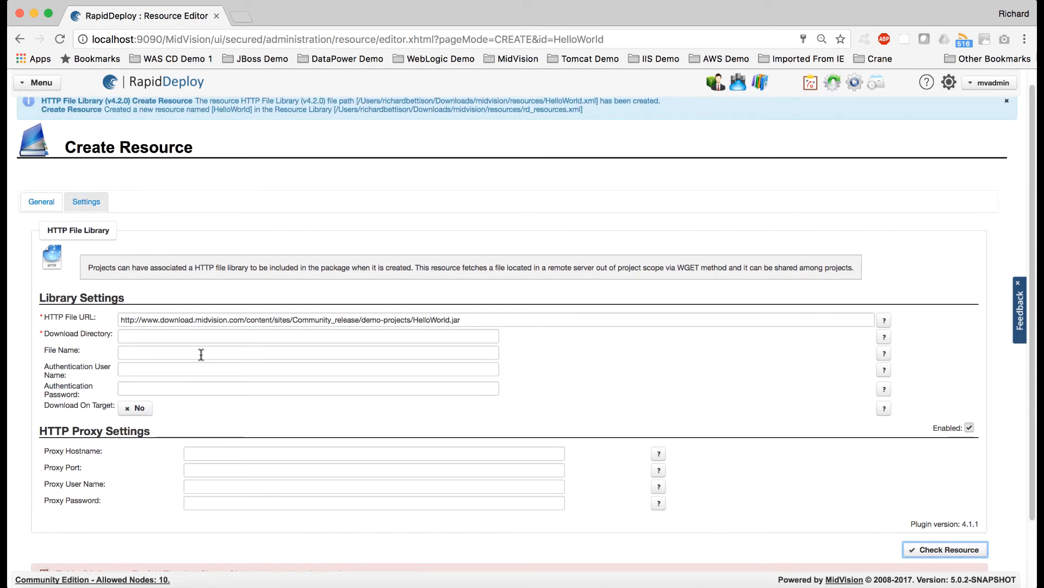
pyautogui.click(145, 342)
pyautogui.write('/tmp')
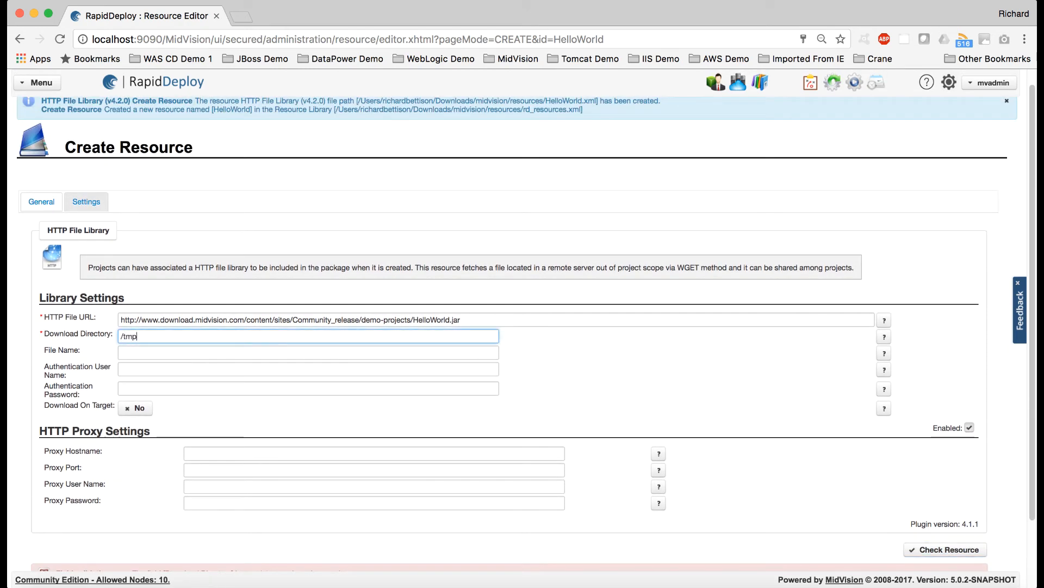
pyautogui.scroll(-3, 620, 457)
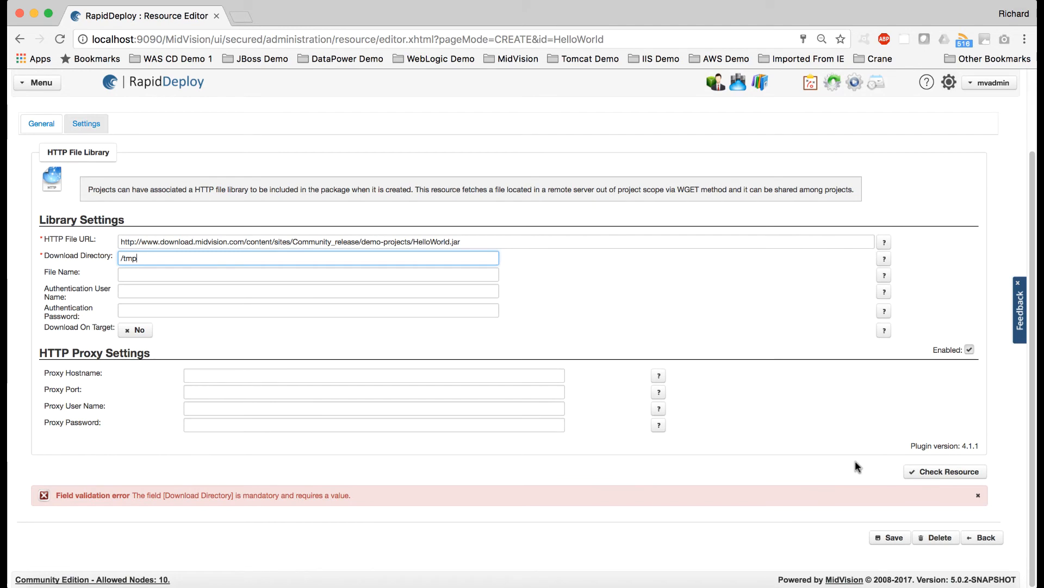
pyautogui.click(936, 478)
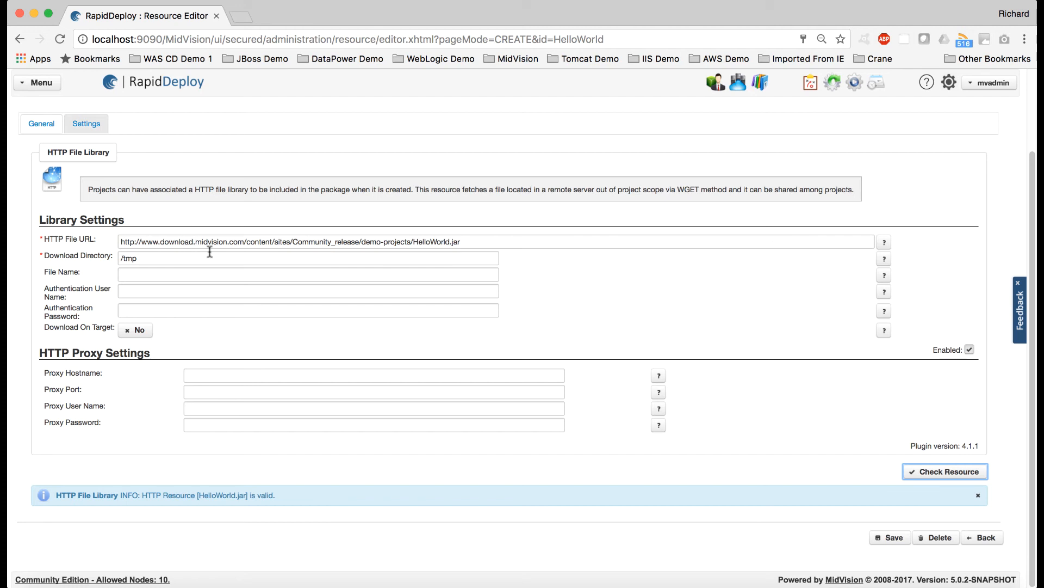
# Save the HelloWorld resource and return to the resource libraries list.
pyautogui.moveTo(209, 251)
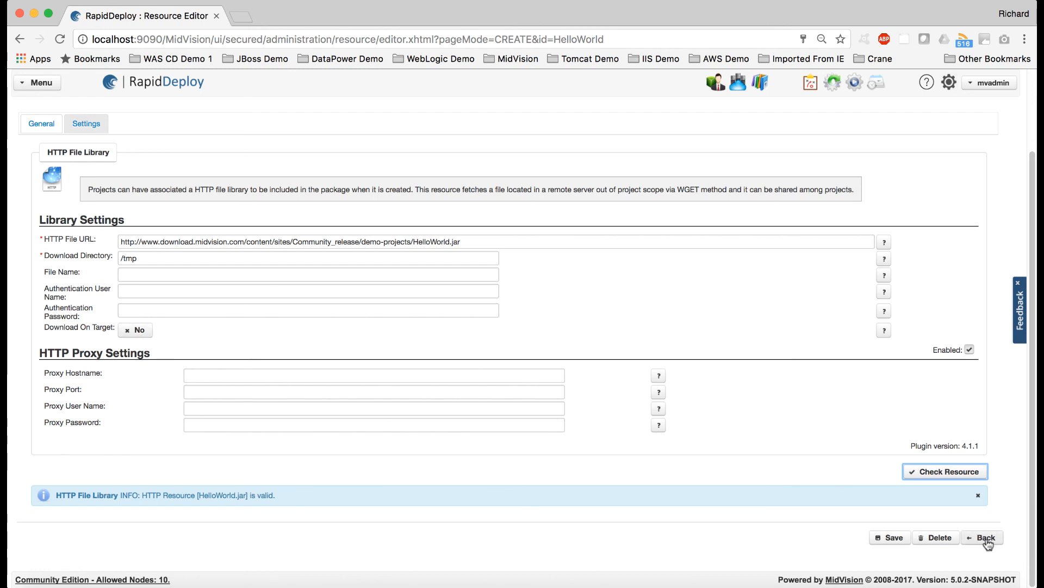
pyautogui.click(895, 538)
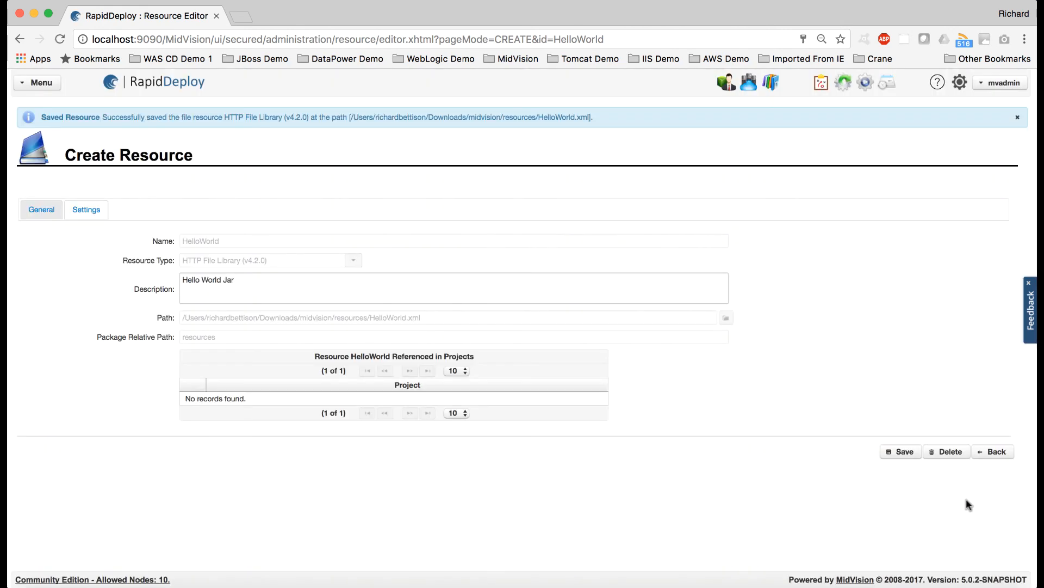
pyautogui.click(995, 451)
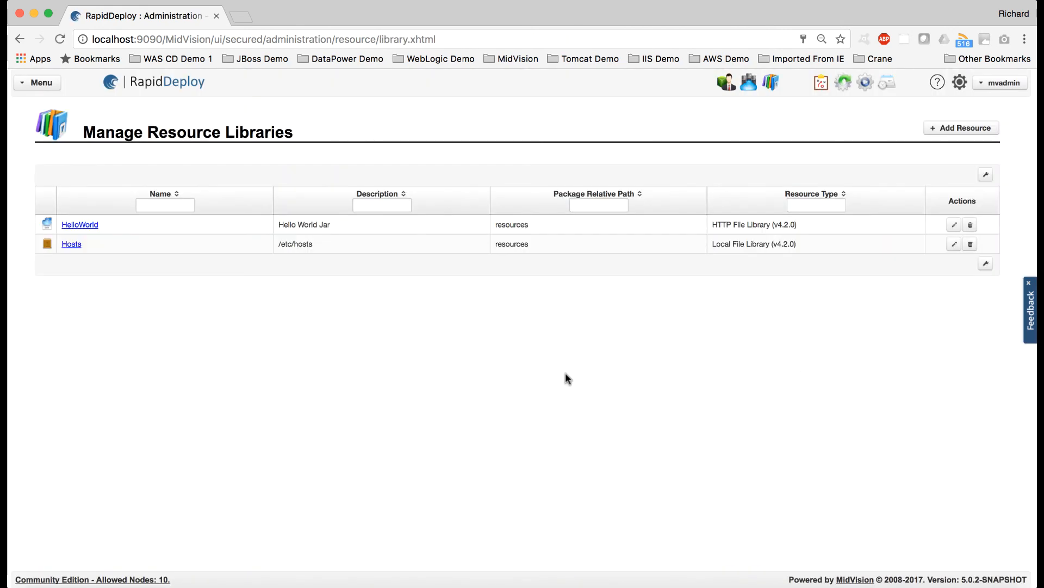